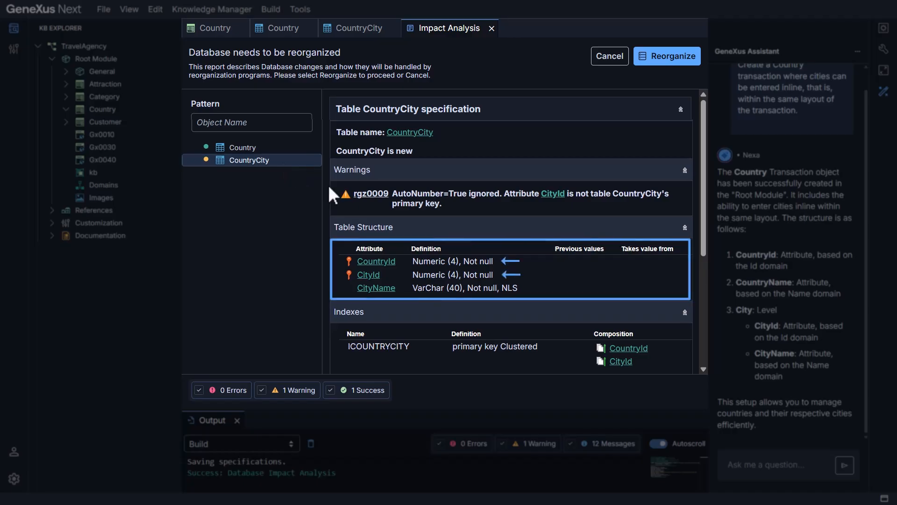
# Reorganize the database to create the CountryCity table and open the Country transaction in the running web application
pyautogui.scroll(-1, 511, 247)
pyautogui.scroll(-3, 510, 247)
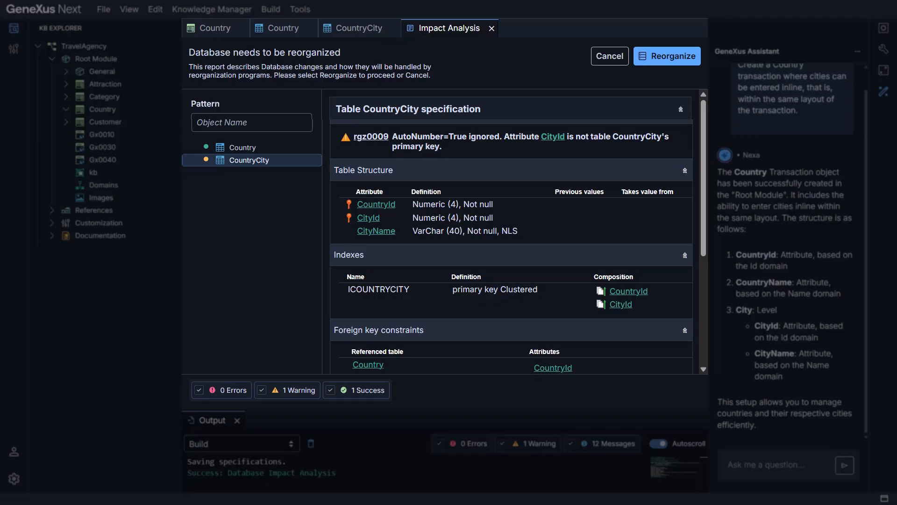
pyautogui.click(673, 63)
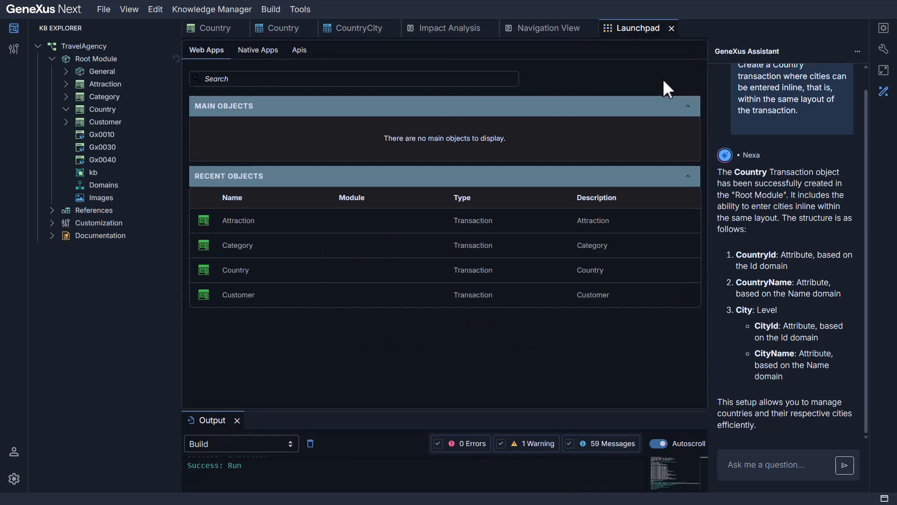
pyautogui.click(252, 276)
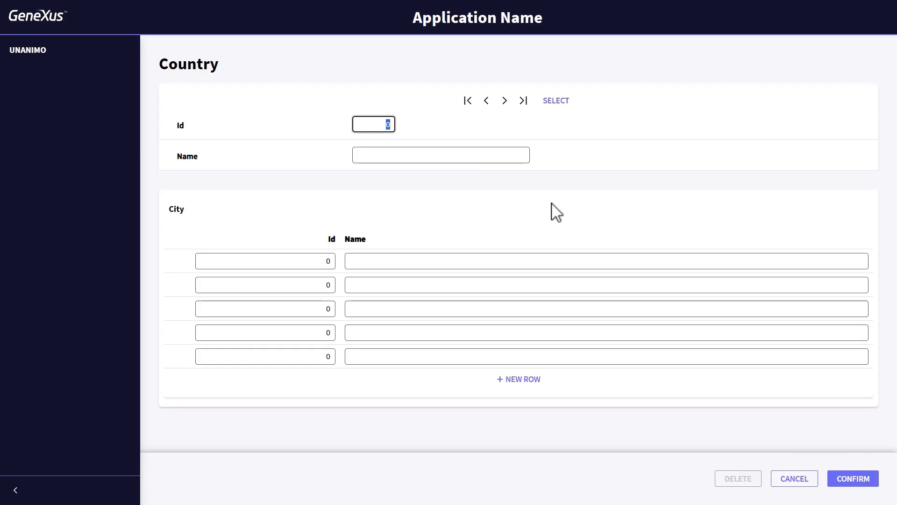
# Name the new country Brazil and add its first city with Id 1 and name Rio de Janeiro
pyautogui.press('Tab')
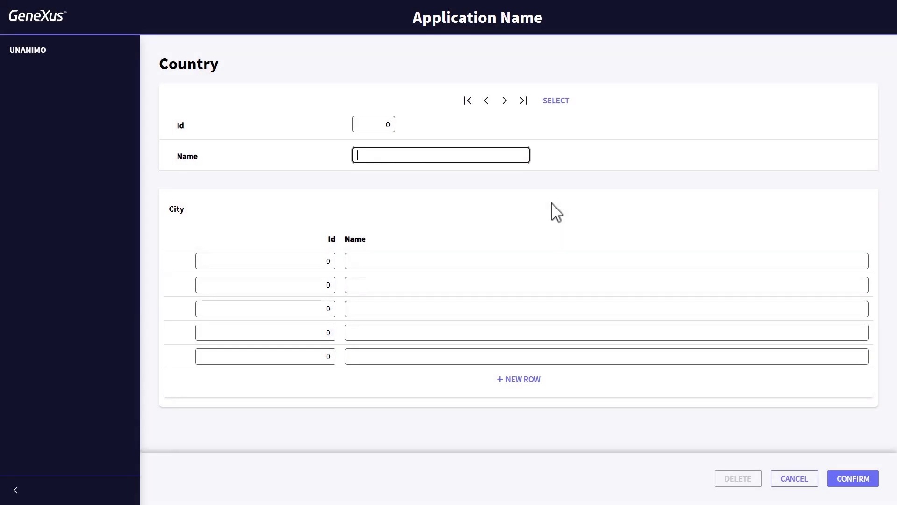
pyautogui.write('Brazil')
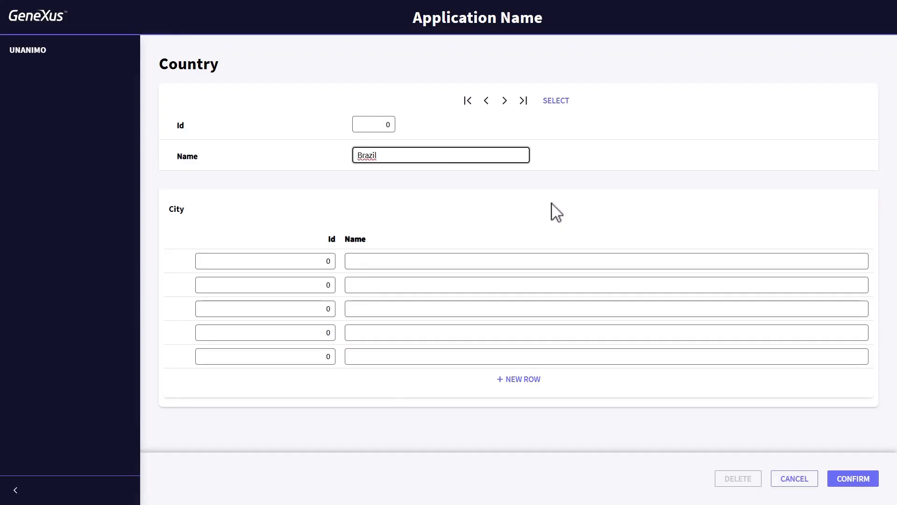
pyautogui.press('Tab')
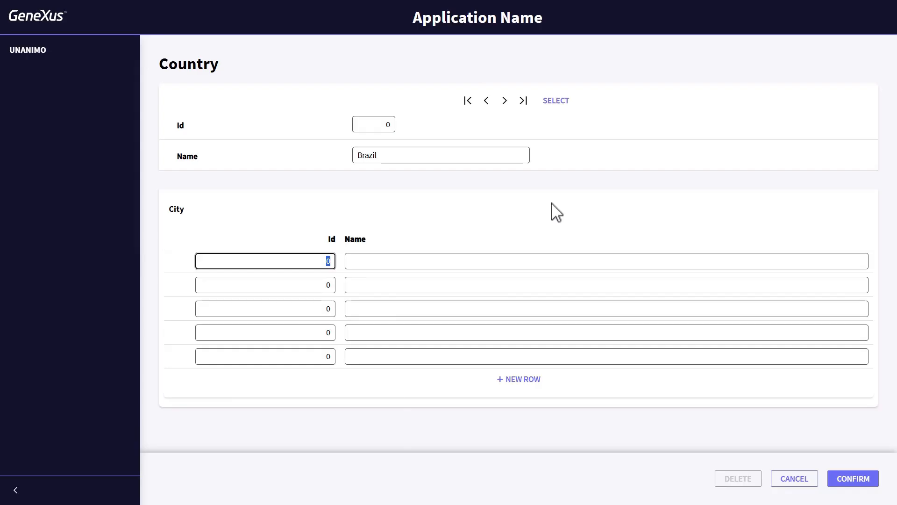
pyautogui.write('1')
pyautogui.press('Tab')
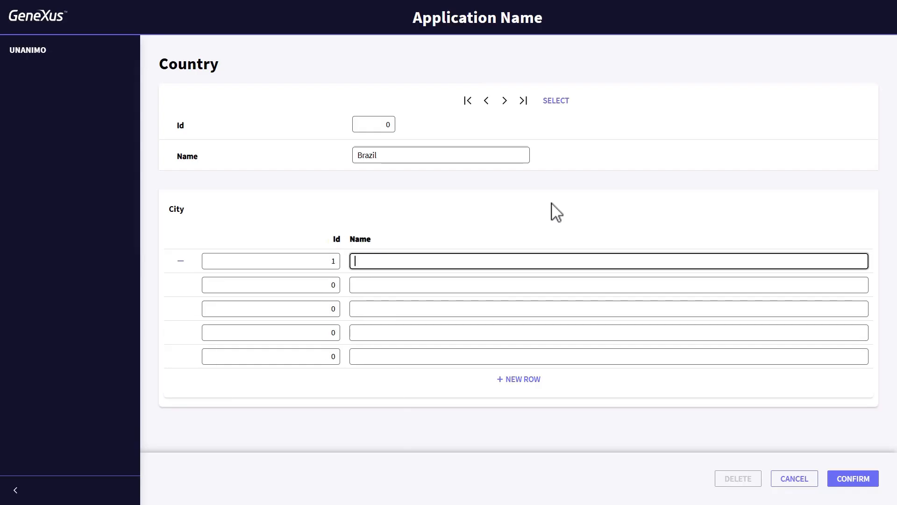
pyautogui.write('Rio de Janeiro')
pyautogui.press('Tab')
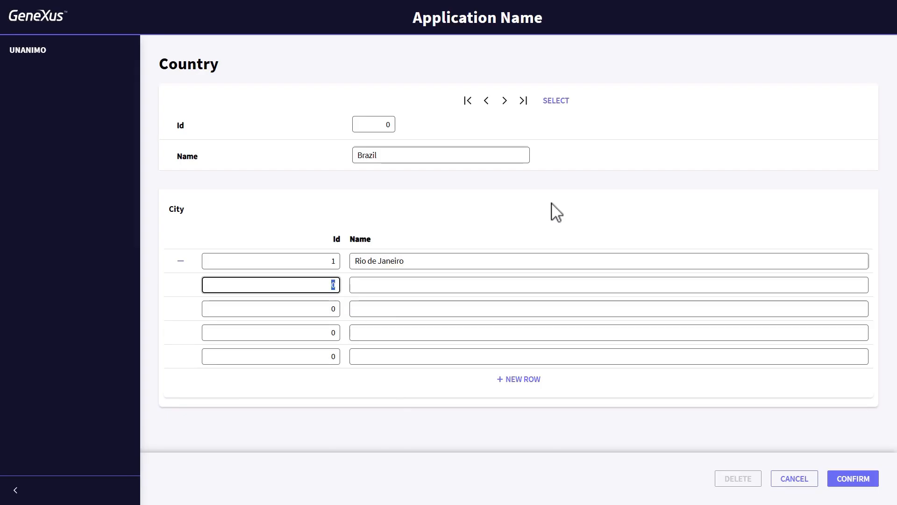
# Add a second city to Brazil with Id 2 and name Sao Paulo
pyautogui.write('2')
pyautogui.press('Tab')
pyautogui.write('Sao')
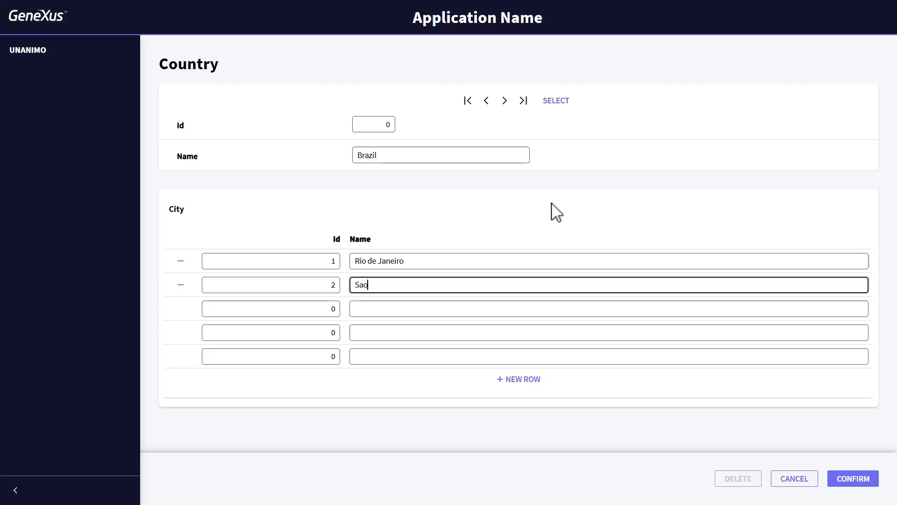
pyautogui.write(' Paulo')
pyautogui.press('Tab')
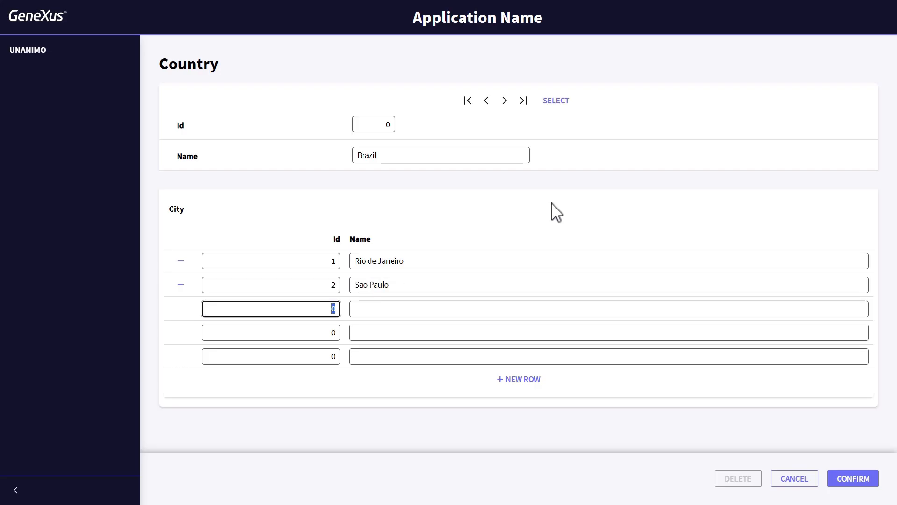
# Try to add a third city to Brazil with the already used Id 1, and mark that row for deletion
pyautogui.write('1')
pyautogui.press('Tab')
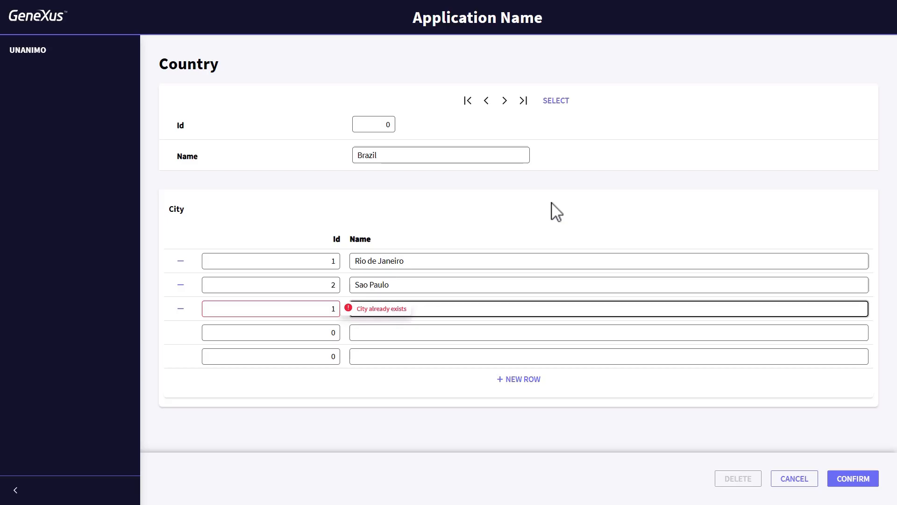
pyautogui.click(180, 310)
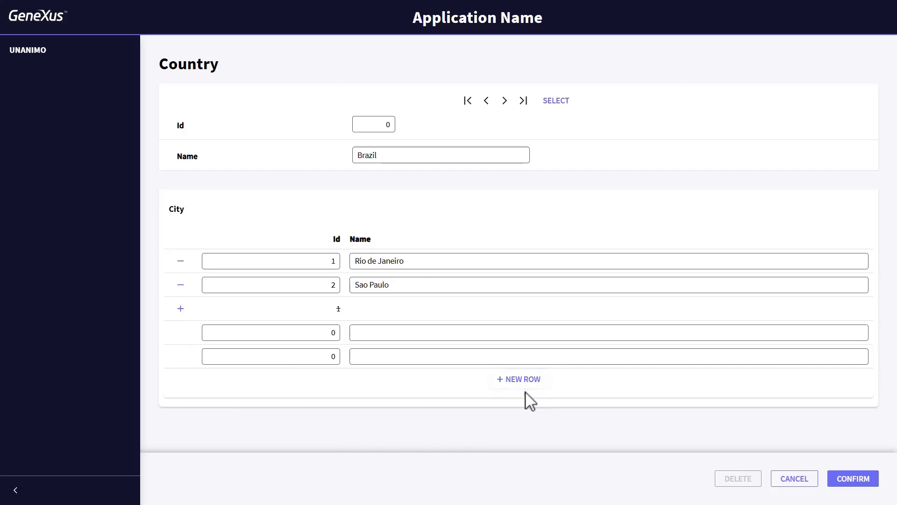
# Save the Brazil record and retrieve the country with Id 1
pyautogui.click(848, 486)
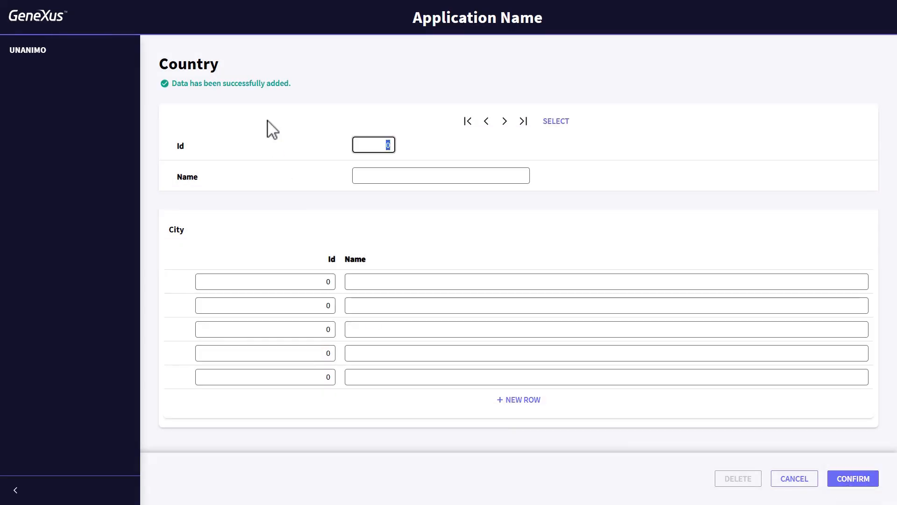
pyautogui.write('1')
pyautogui.press('Tab')
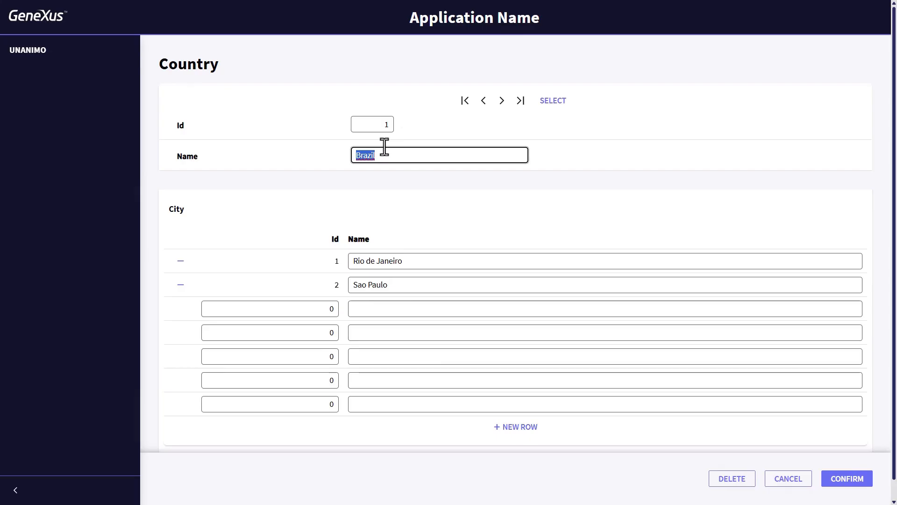
# Start a new country record with Id 0 and name it France
pyautogui.click(386, 123)
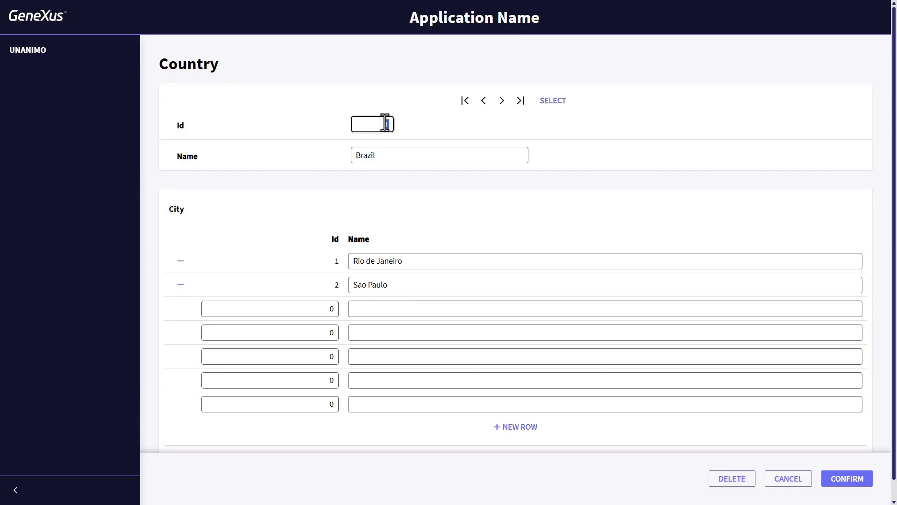
pyautogui.write('0')
pyautogui.press('Tab')
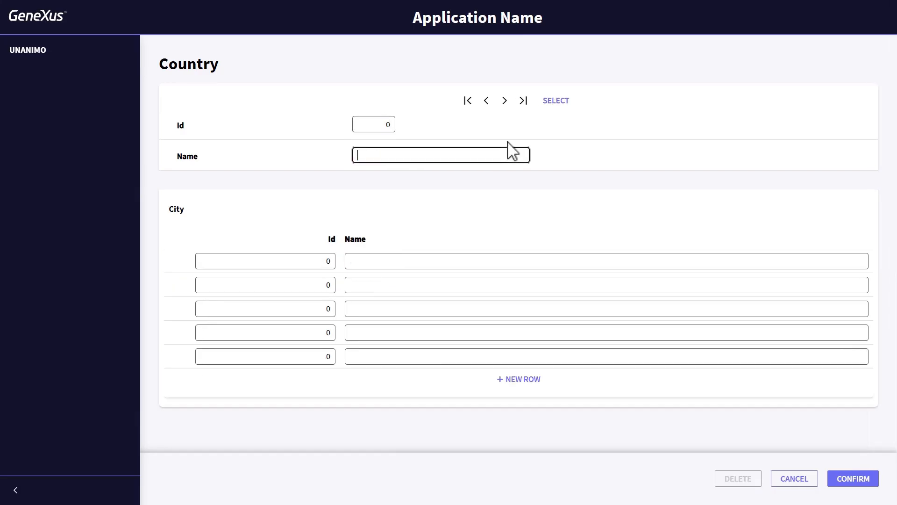
pyautogui.write('France')
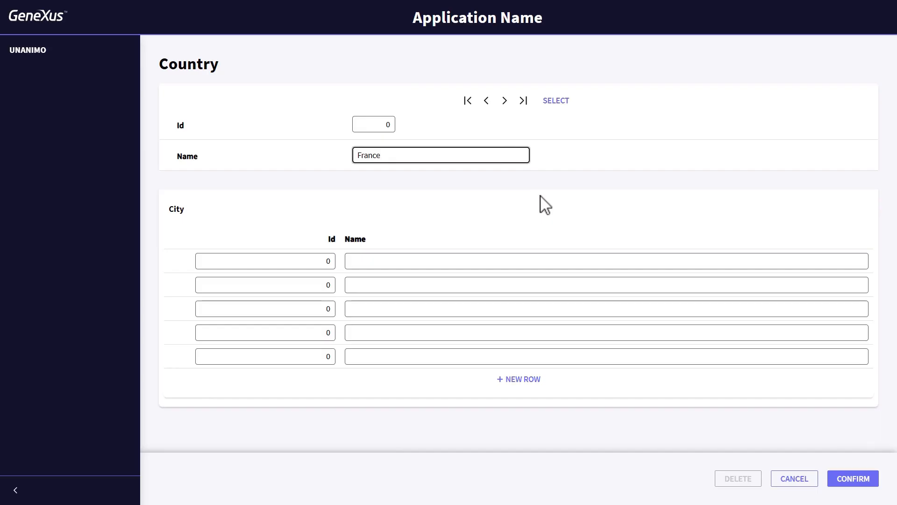
pyautogui.press('Tab')
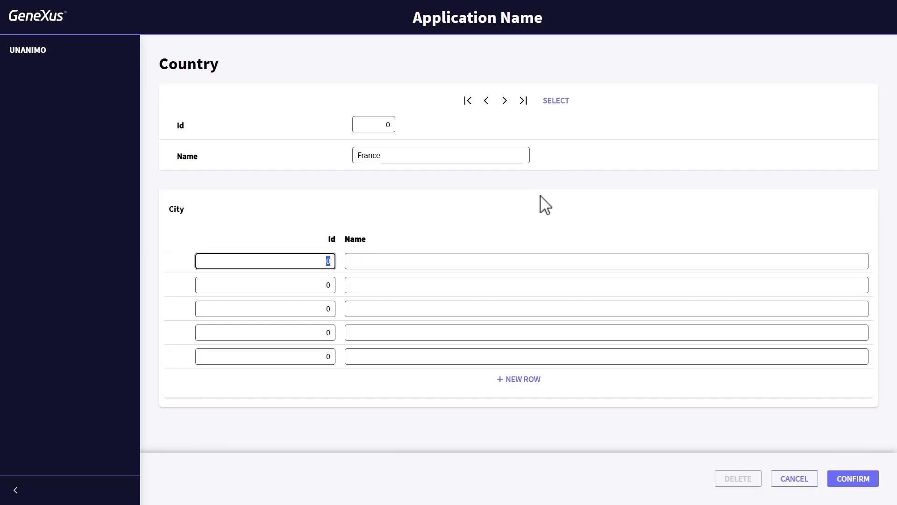
# Add the cities Paris with Id 1 and Nice with Id 2 to France, and save the record
pyautogui.write('1')
pyautogui.press('Tab')
pyautogui.write('Paris')
pyautogui.press('Tab')
pyautogui.write('2')
pyautogui.press('Tab')
pyautogui.write('Nice')
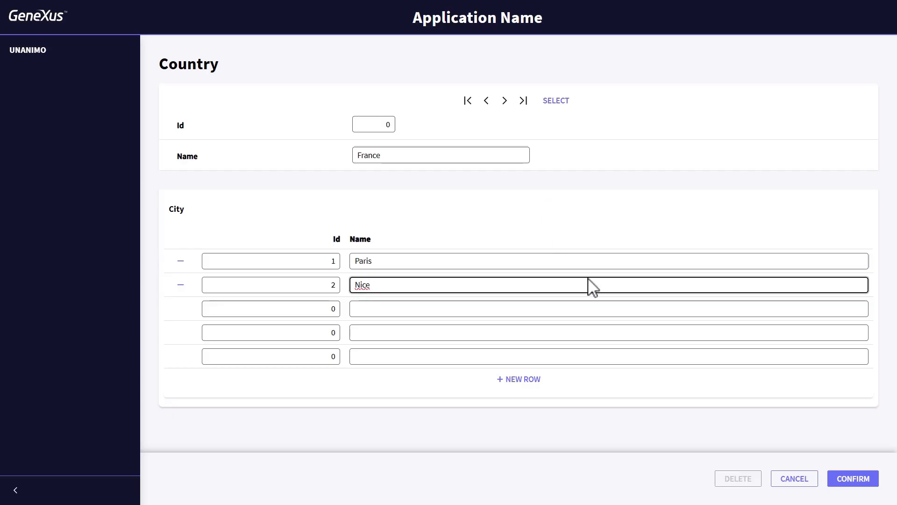
pyautogui.click(855, 481)
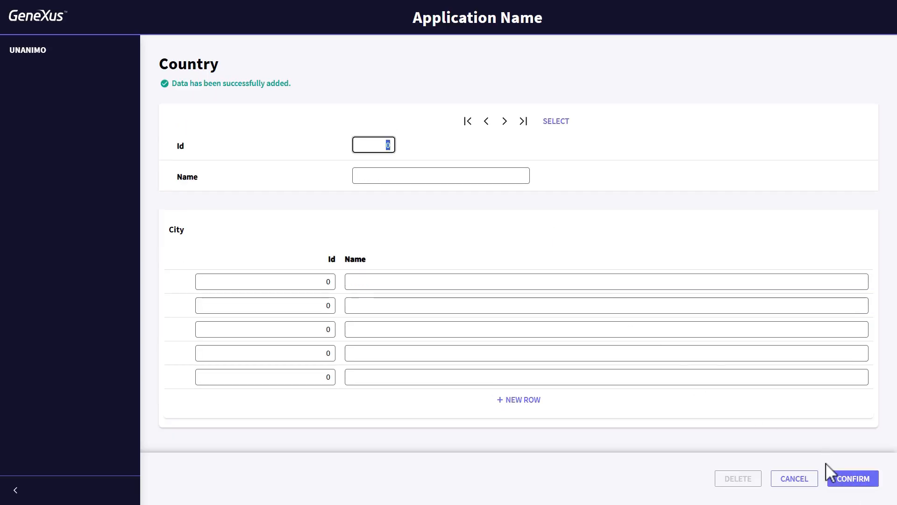
# Go to the last country record, delete the city Nice from France, and save the change
pyautogui.click(522, 122)
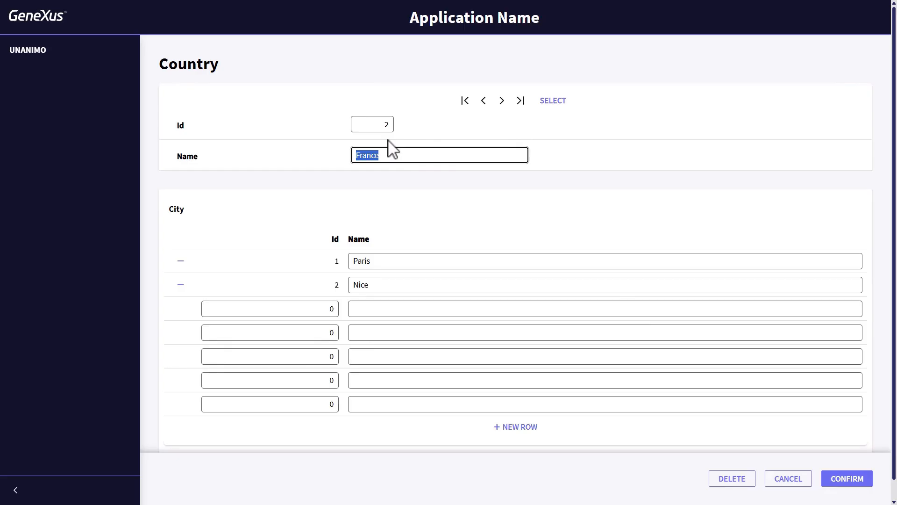
pyautogui.click(180, 287)
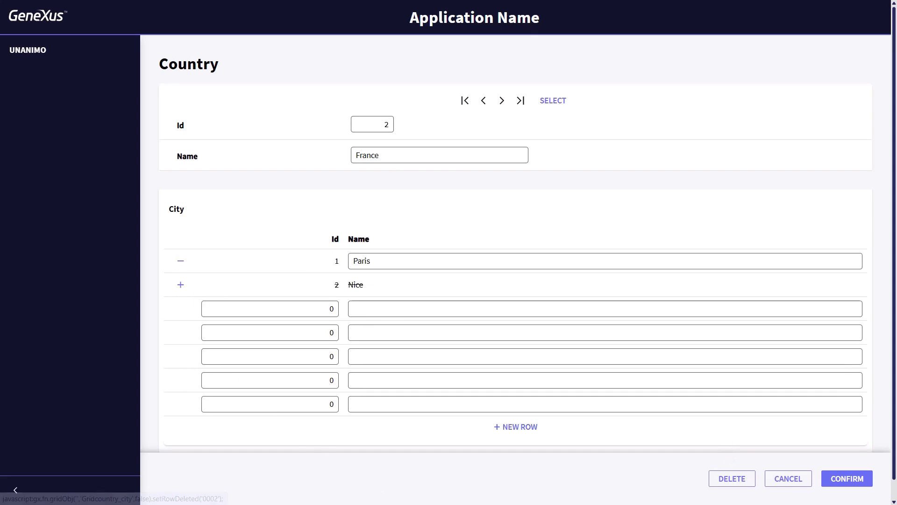
pyautogui.click(866, 488)
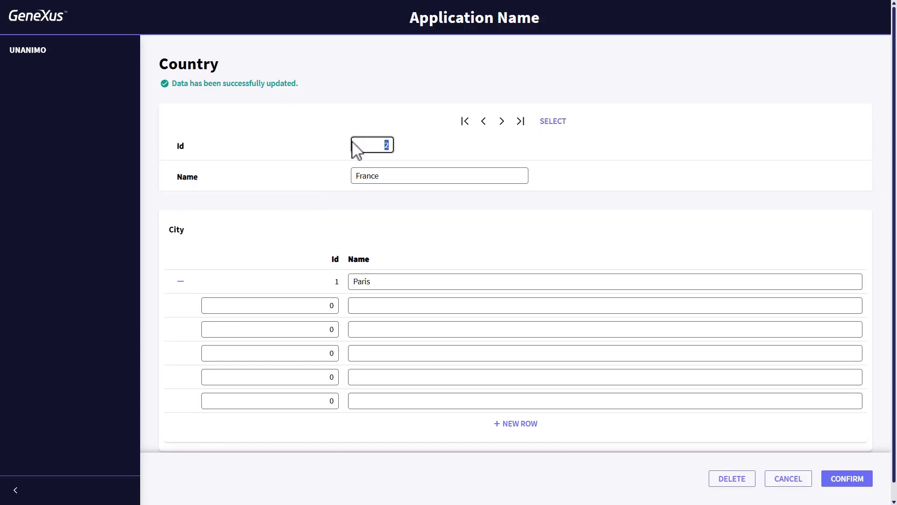
# Clear the country Id to start a new record and name it China
pyautogui.press('BackSpace')
pyautogui.press('Tab')
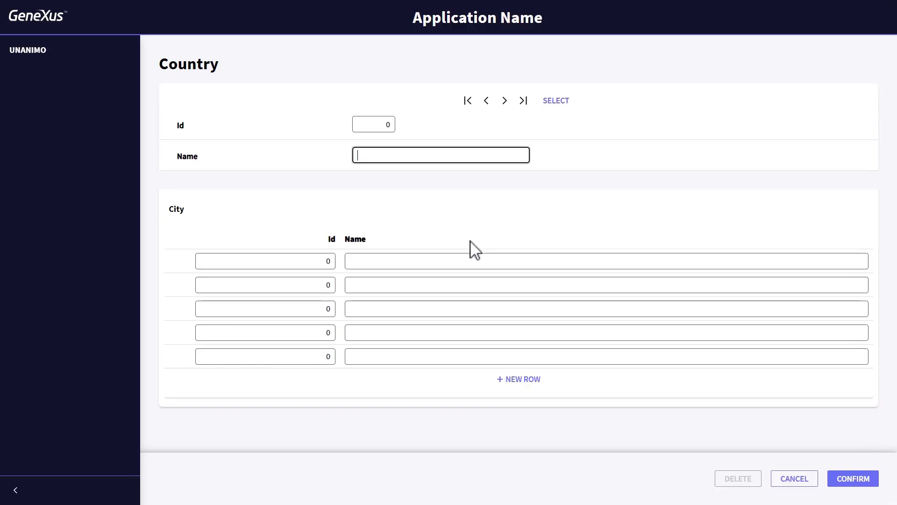
pyautogui.write('China')
pyautogui.press('Tab')
# Add three cities to China: Beijing with Id 1, Shanghai with Id 2 and Hong Kong with Id 3
pyautogui.write('1')
pyautogui.press('Tab')
pyautogui.write('Beijing')
pyautogui.press('Tab')
pyautogui.write('2')
pyautogui.press('Tab')
pyautogui.write('Shanghai')
pyautogui.press('Tab')
pyautogui.write('Hong Kong')
# Save the China record and open the selection list of countries
pyautogui.click(851, 481)
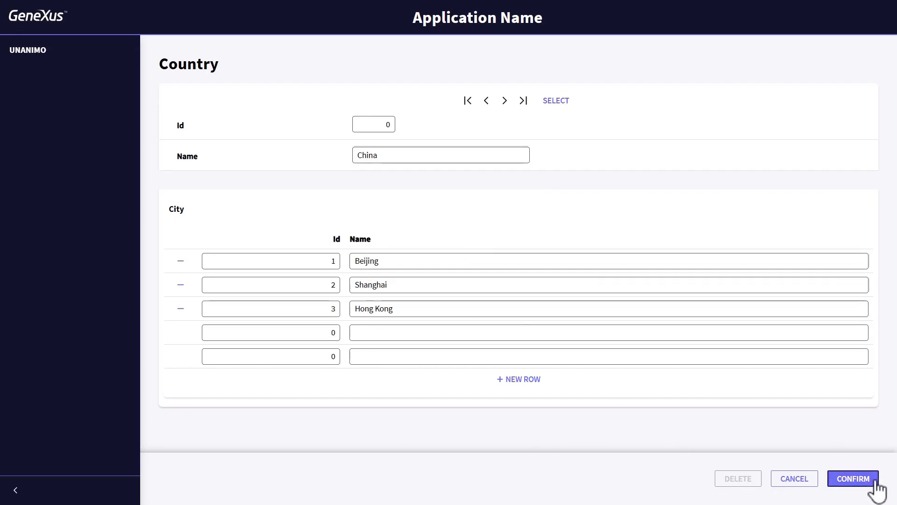
pyautogui.click(556, 124)
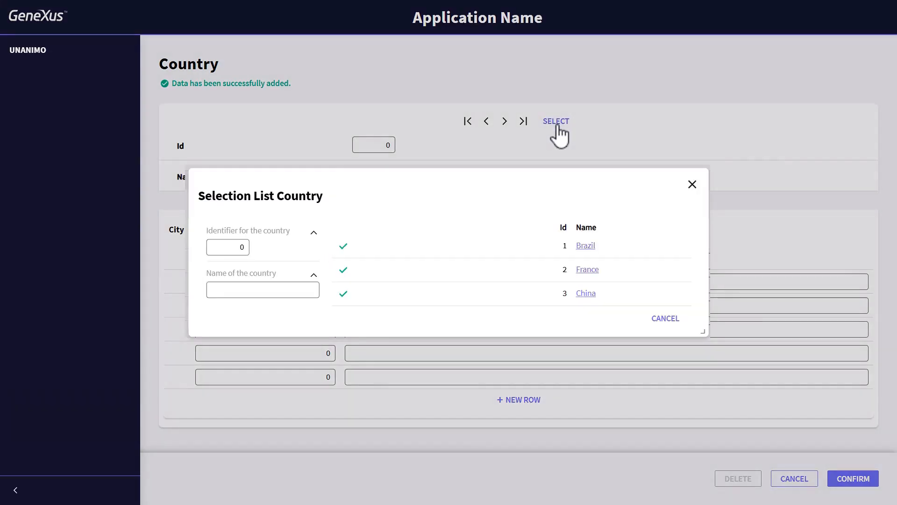